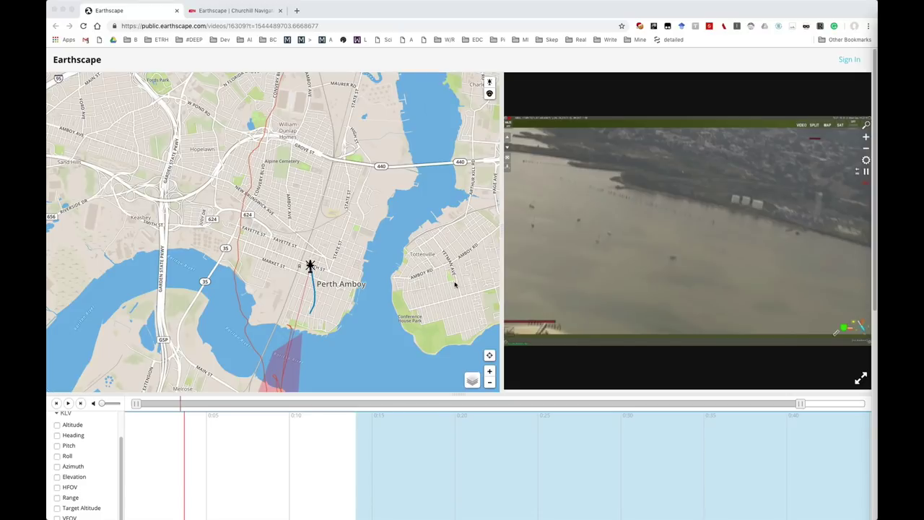
Step: Replay the helicopter footage and seek back to about 0:10, showing the three white riverbank tanks
click(181, 436)
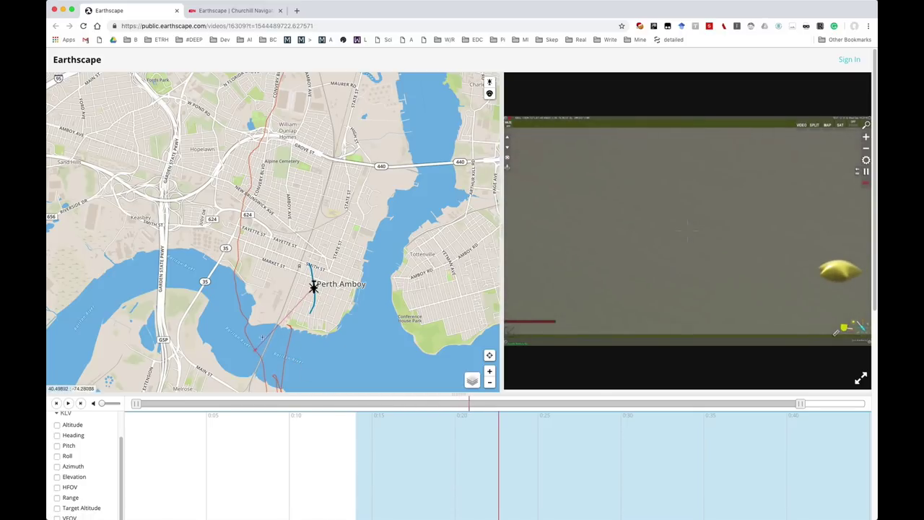
drag(374, 352, 375, 311)
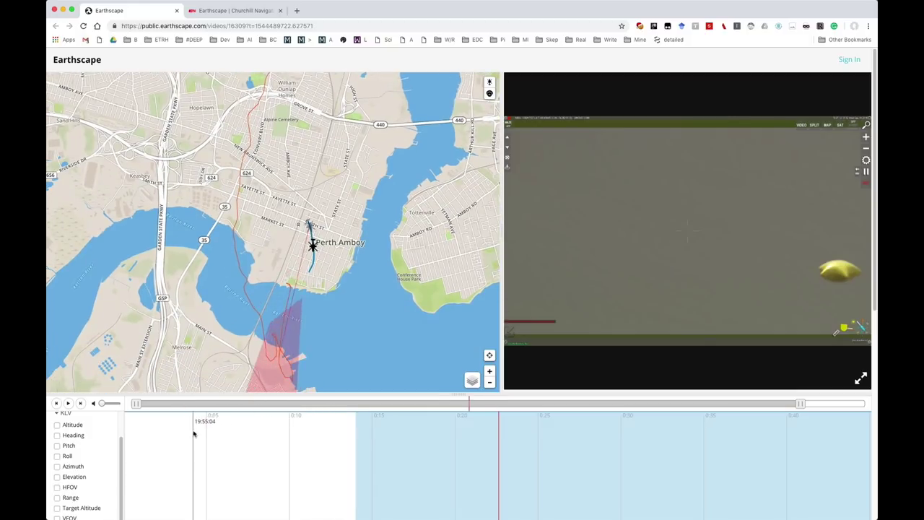
click(220, 431)
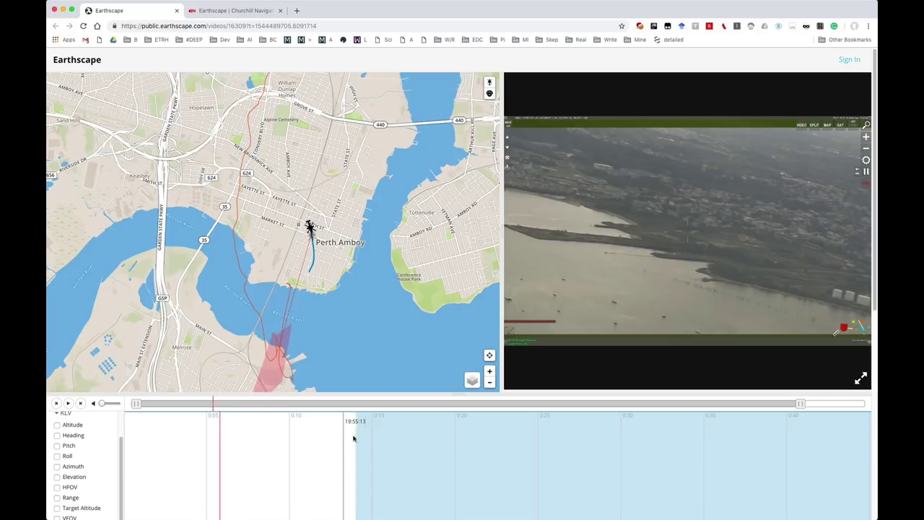
click(287, 435)
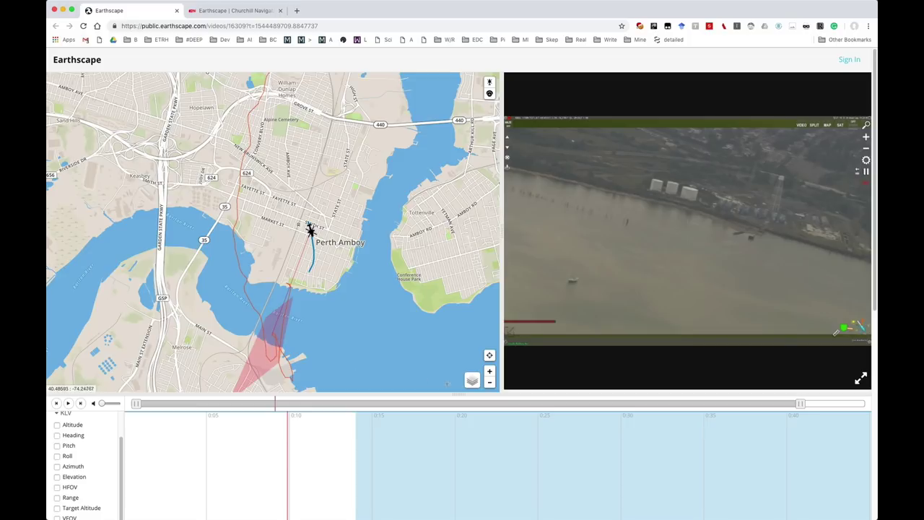
Step: Switch the map to Aerial Imagery, frame the harbour flight track, and cue the video to about 0:21
mouse_move(475, 386)
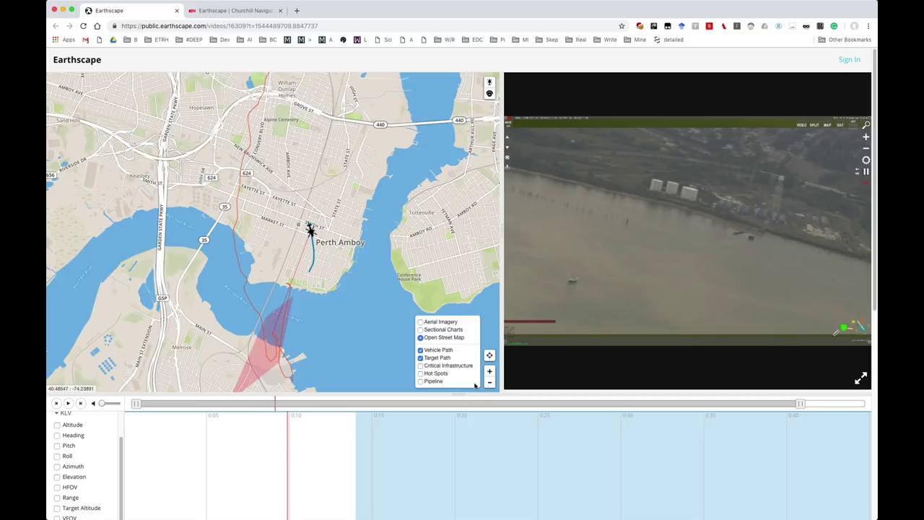
click(420, 322)
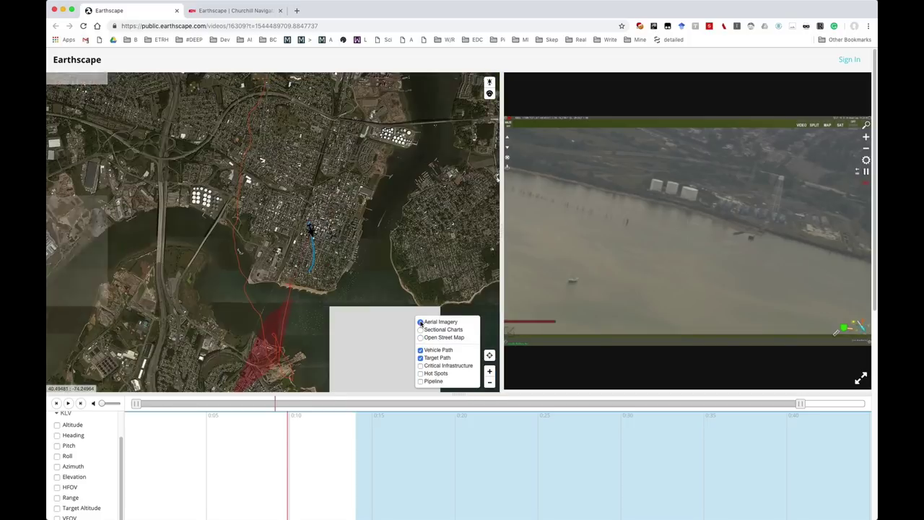
click(489, 371)
drag(332, 256, 335, 247)
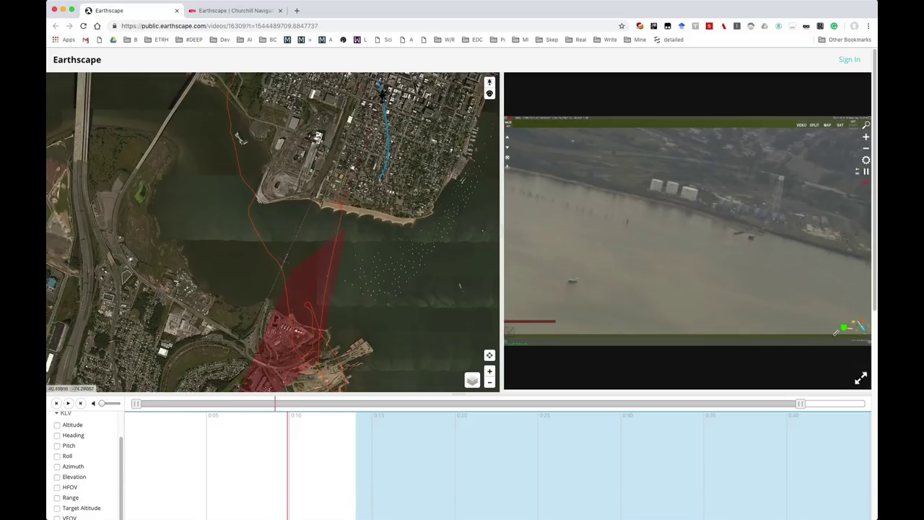
click(490, 383)
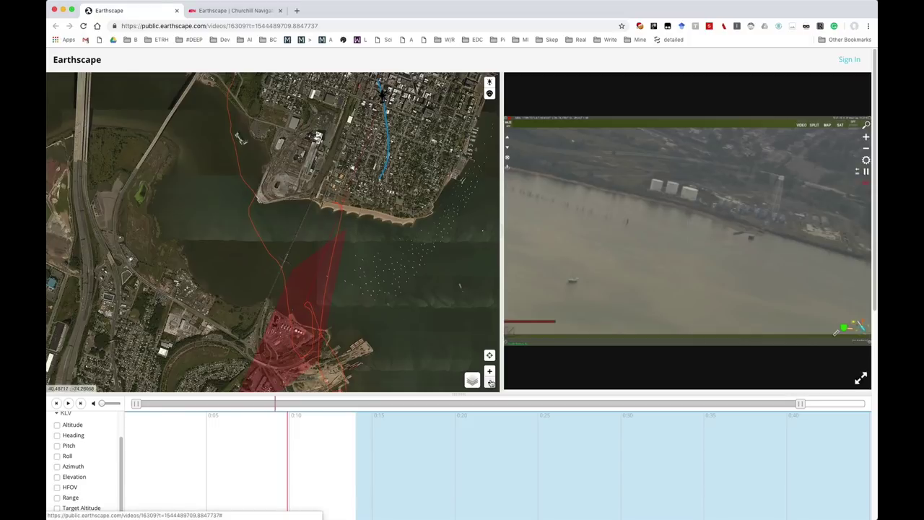
click(490, 383)
drag(345, 230, 322, 292)
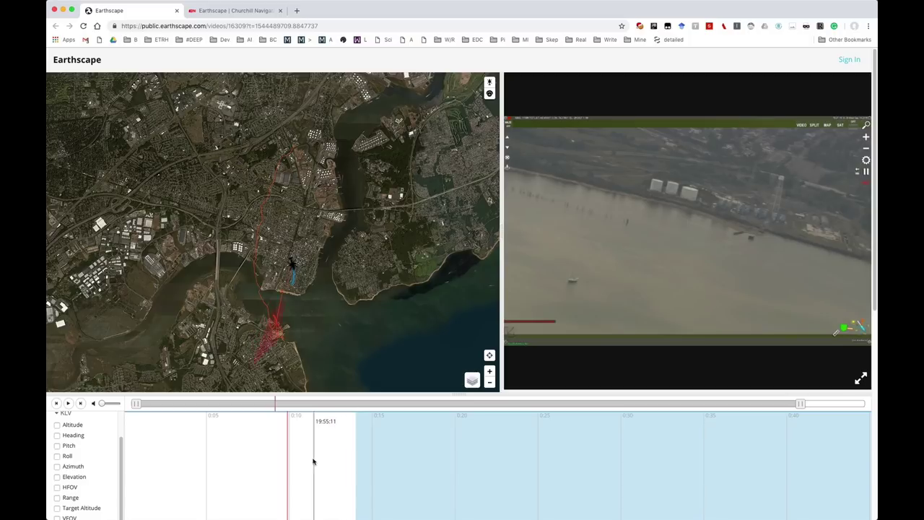
click(496, 425)
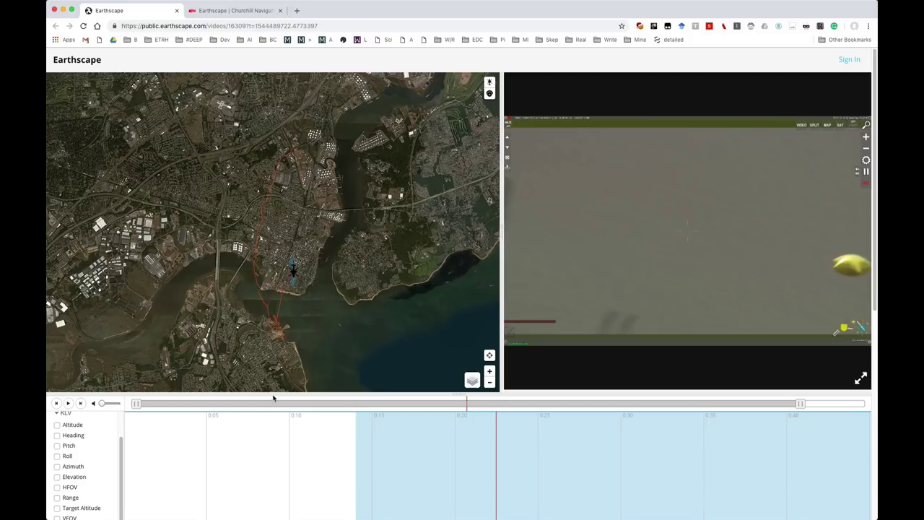
Step: Enlarge the timeline and plot the derived Speed and Target Speed curves
drag(273, 397, 217, 329)
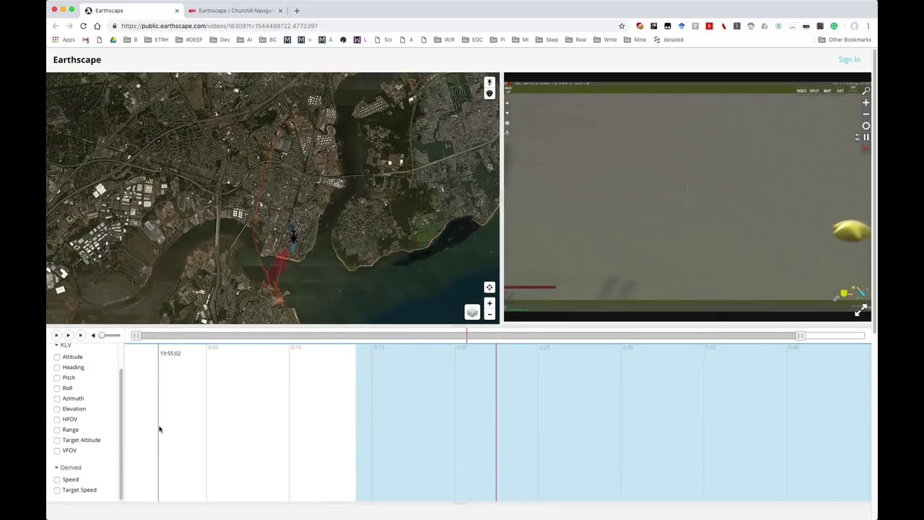
click(57, 480)
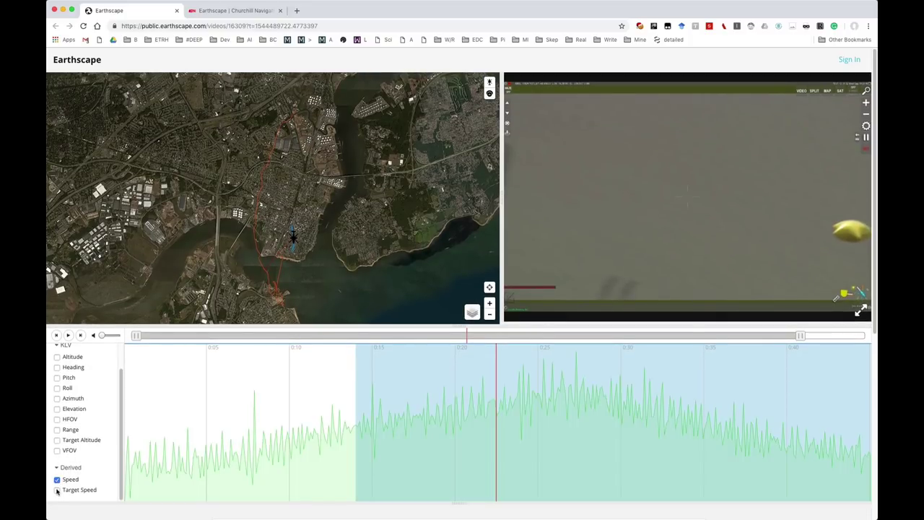
click(57, 491)
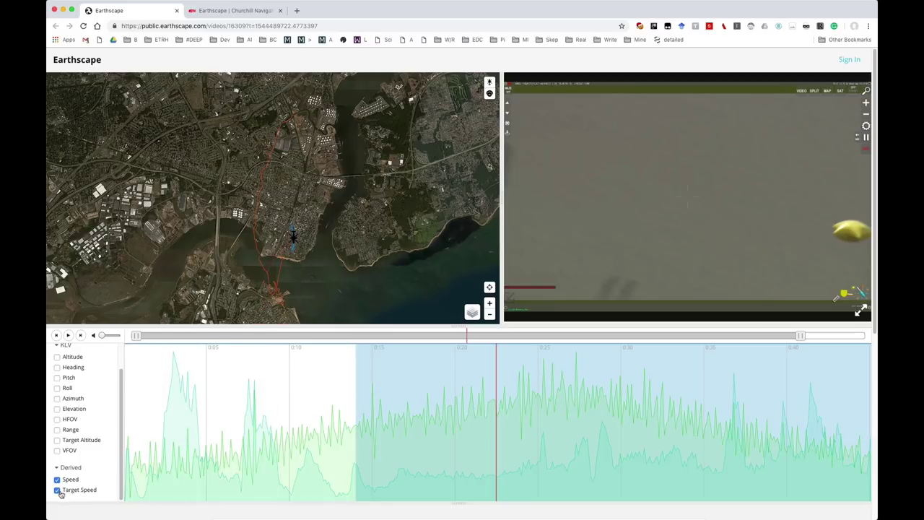
click(58, 491)
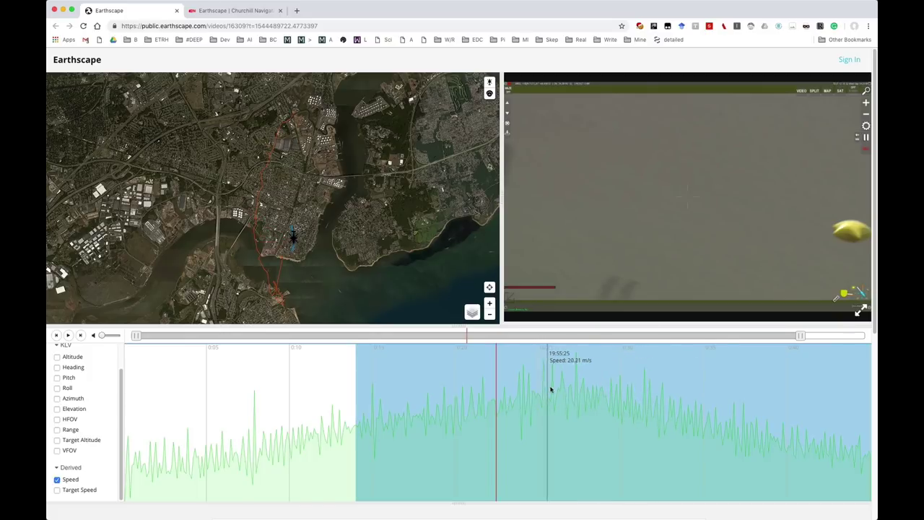
click(58, 490)
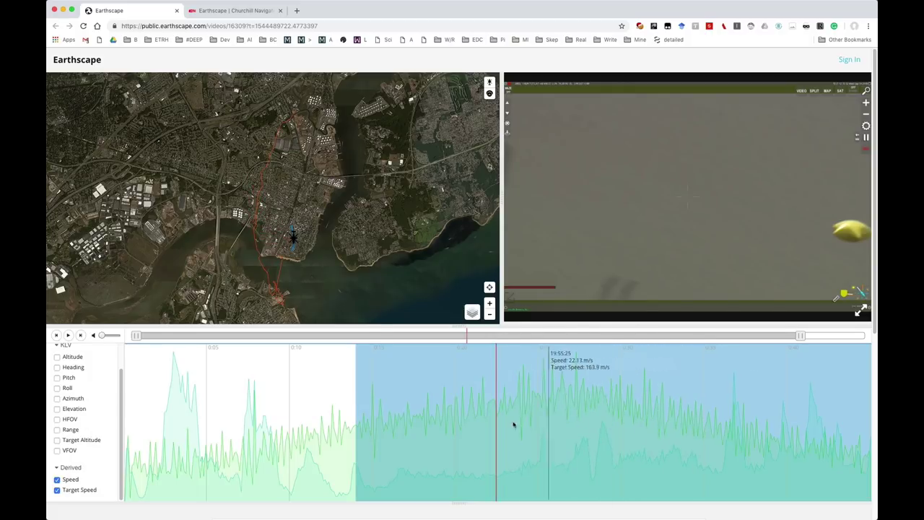
Step: Zoom the map onto the red flight track and seek the video to the balloon over the warehouse roof
click(489, 304)
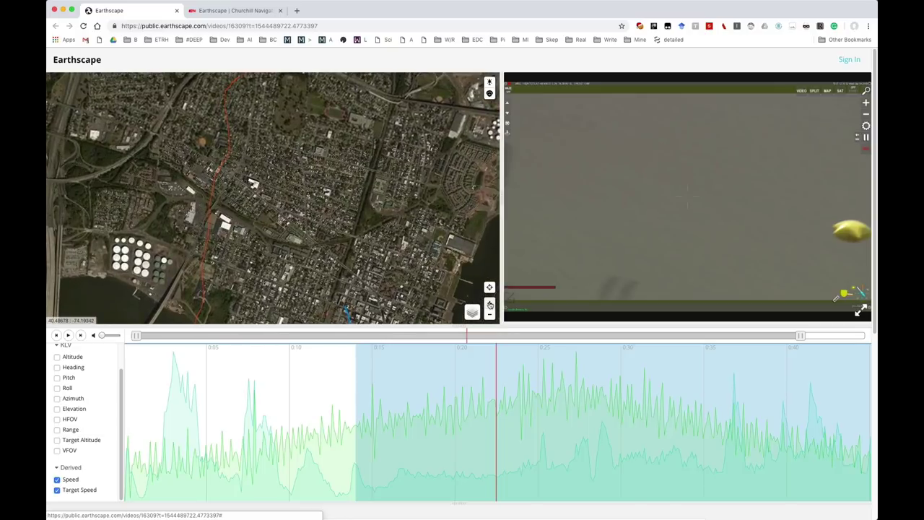
click(675, 413)
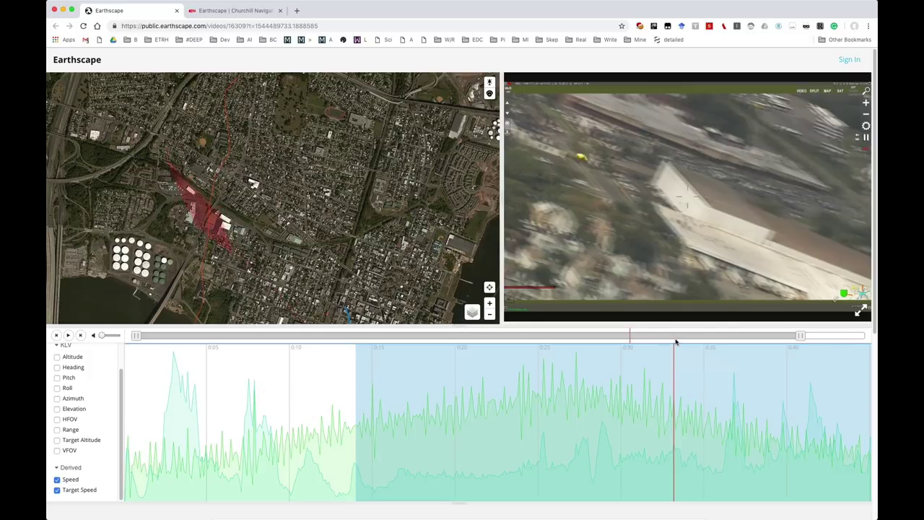
click(679, 350)
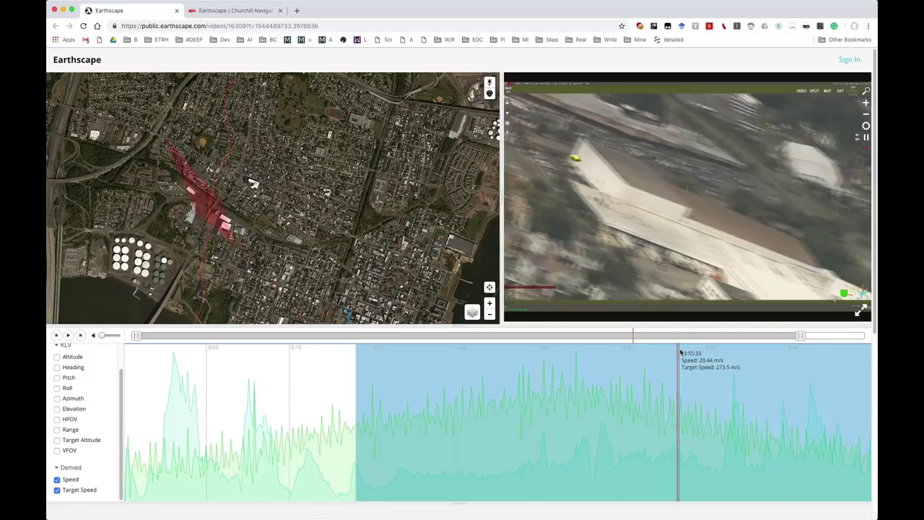
click(680, 351)
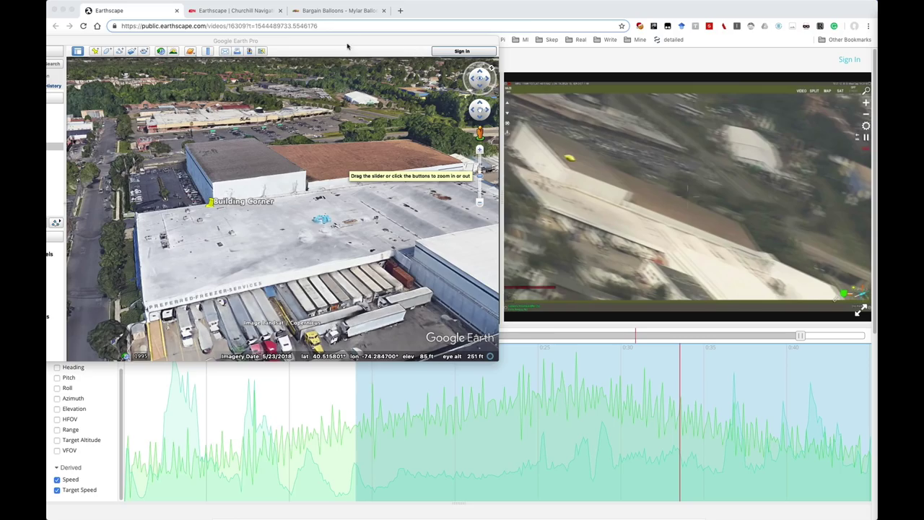
Step: Maximize Google Earth Pro and fly to the 'Chopper to roof' line from Helicopter to Building Corner
drag(350, 42, 557, 86)
double_click(557, 86)
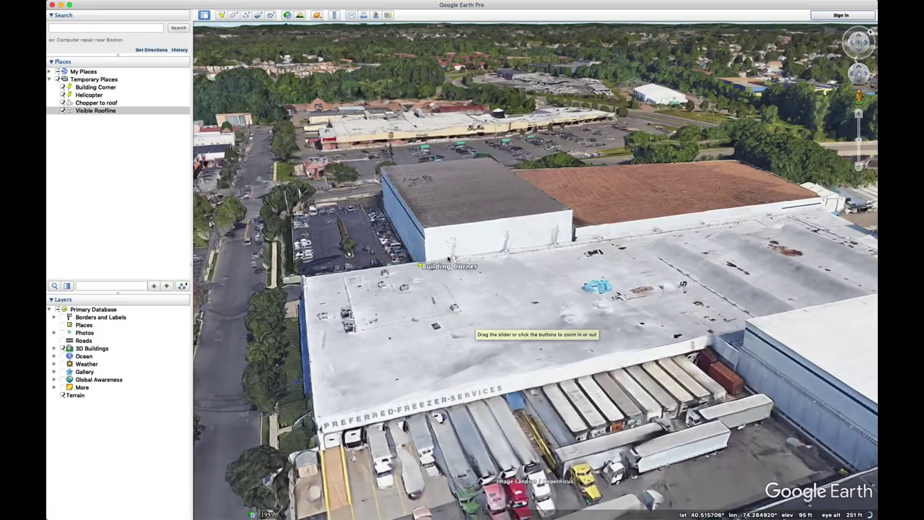
double_click(91, 104)
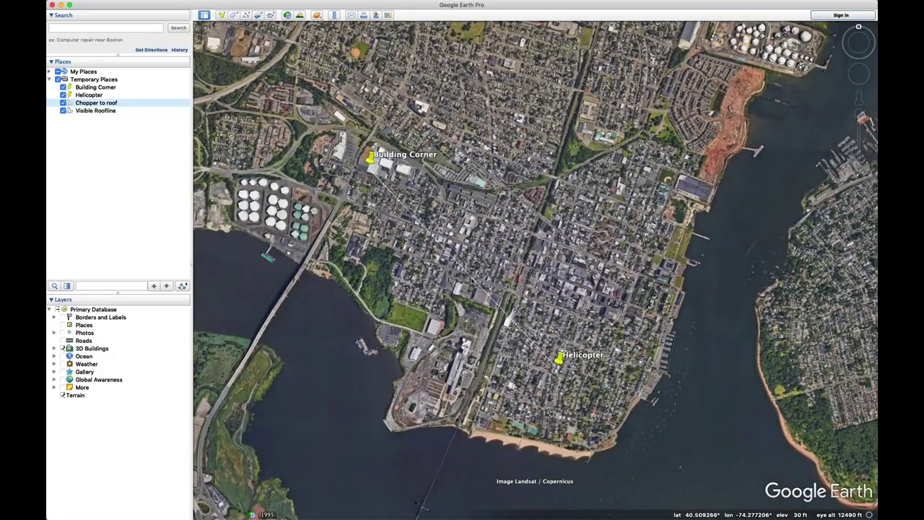
Step: Check the 'Chopper to roof' path's measured length in its properties: 1,751 meters
right_click(104, 106)
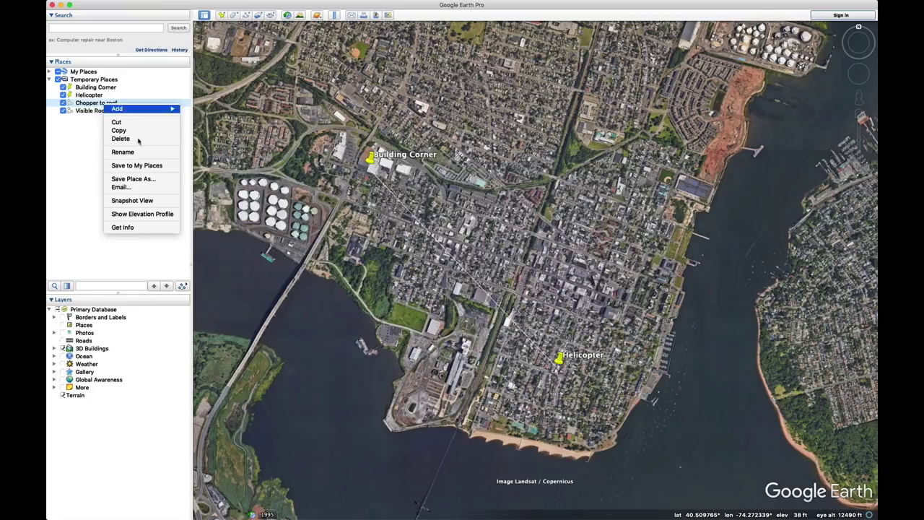
click(123, 227)
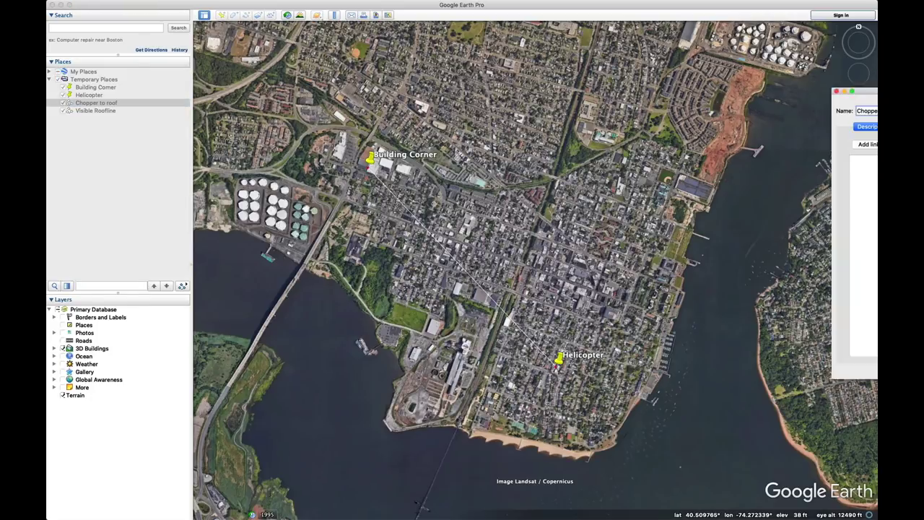
drag(859, 88, 683, 41)
click(755, 78)
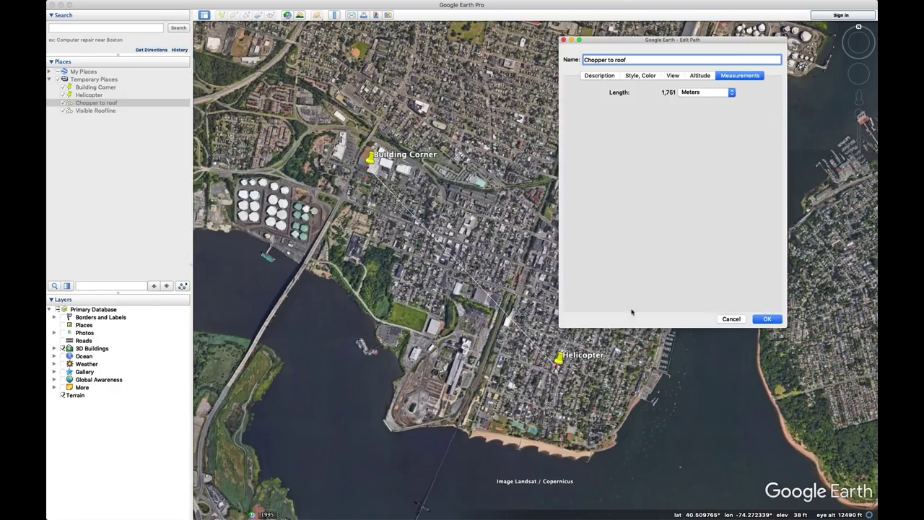
click(767, 320)
Step: Zoom in on the Building Corner warehouse roof and inspect the Visible Roofline path's points
scroll(370, 163, up, 3)
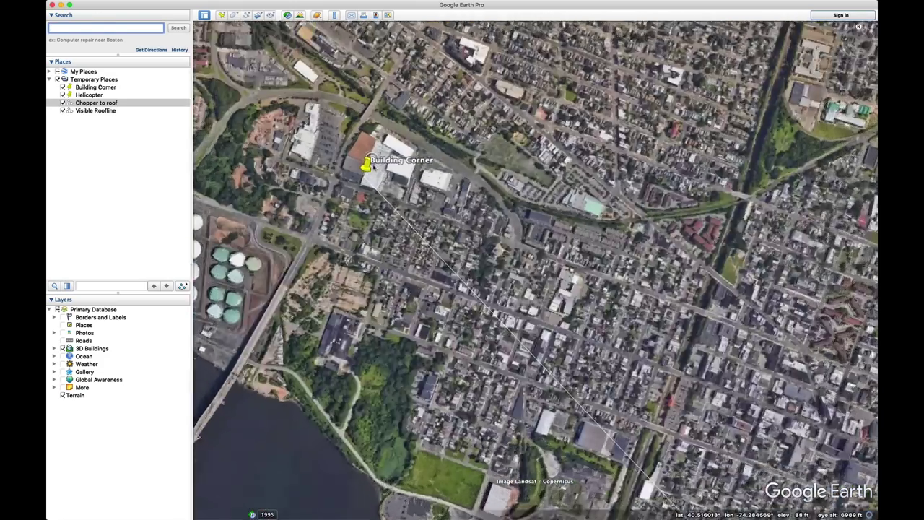
scroll(370, 165, up, 5)
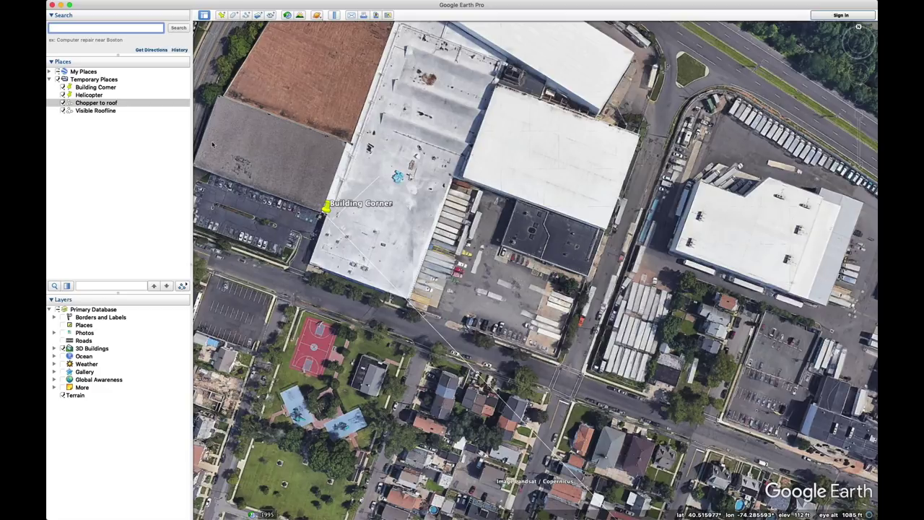
click(99, 112)
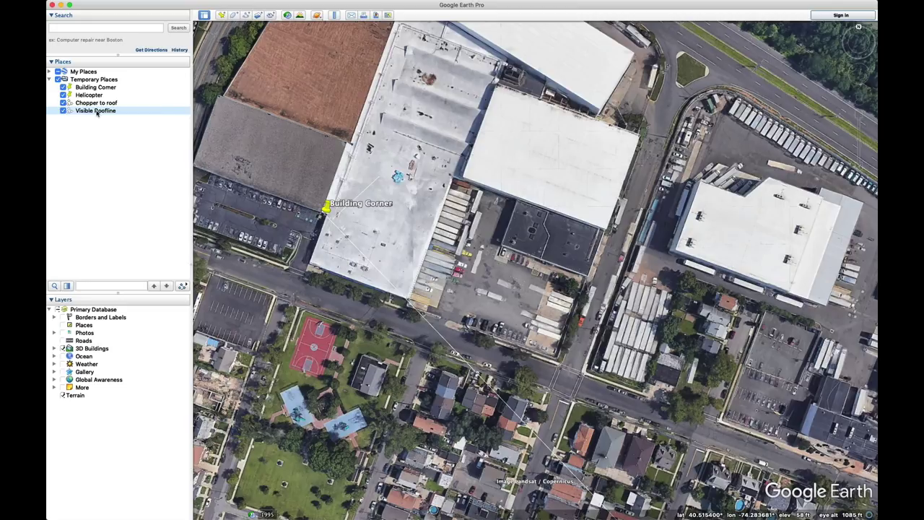
right_click(99, 112)
click(134, 234)
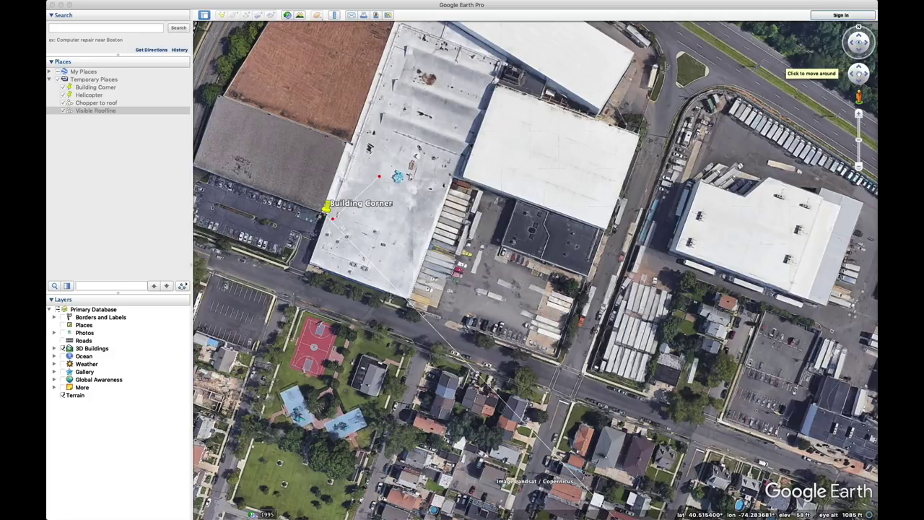
key(Return)
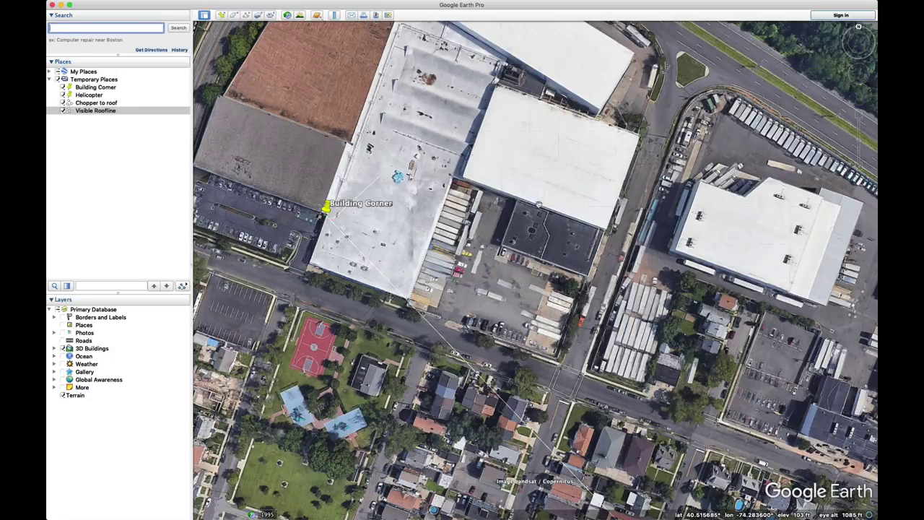
Step: Briefly reveal Earthscape, re-maximize Google Earth Pro, and bring the Metabunk reference image over the map
double_click(486, 6)
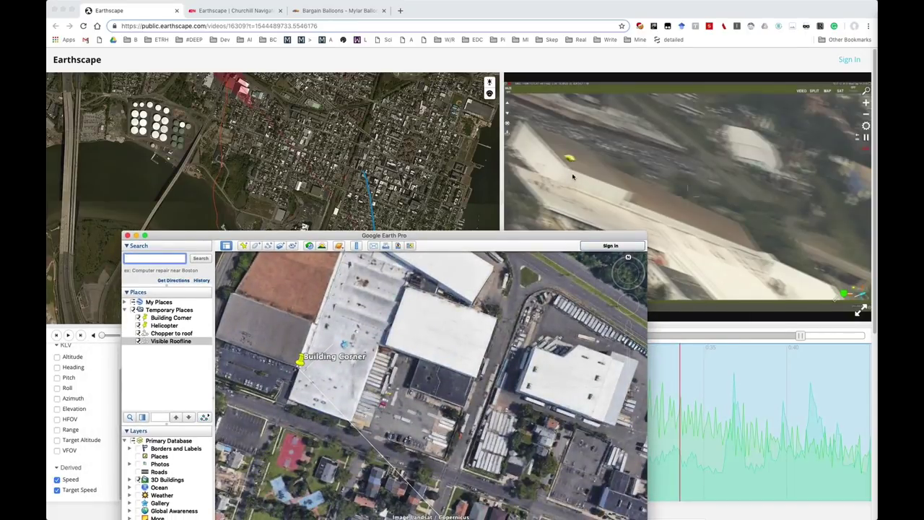
drag(550, 238, 569, 3)
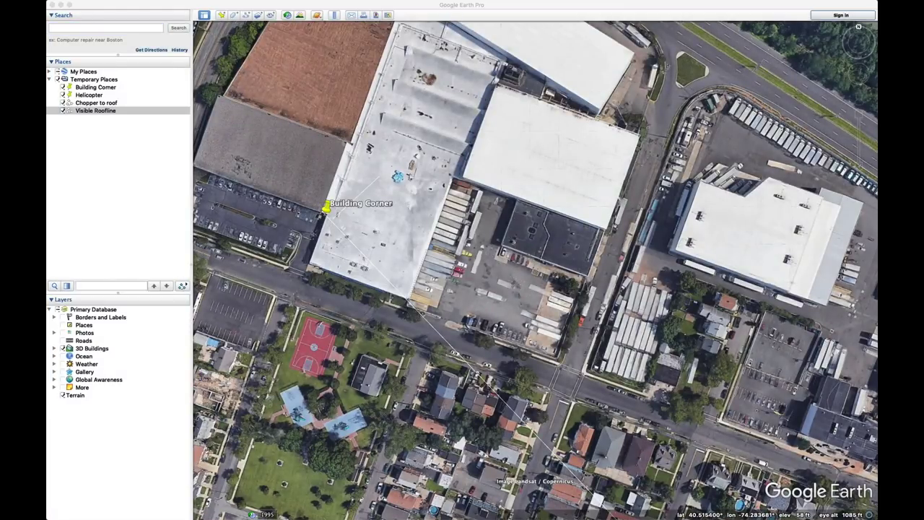
drag(923, 123, 700, 45)
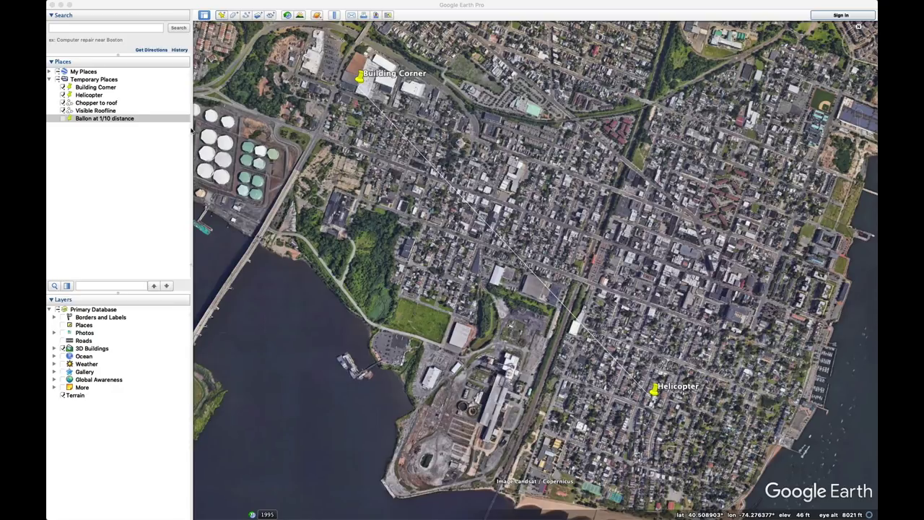
Step: Display the 'Ballon at 1/10 distance' placemark on the line, then minimize Google Earth Pro
click(62, 118)
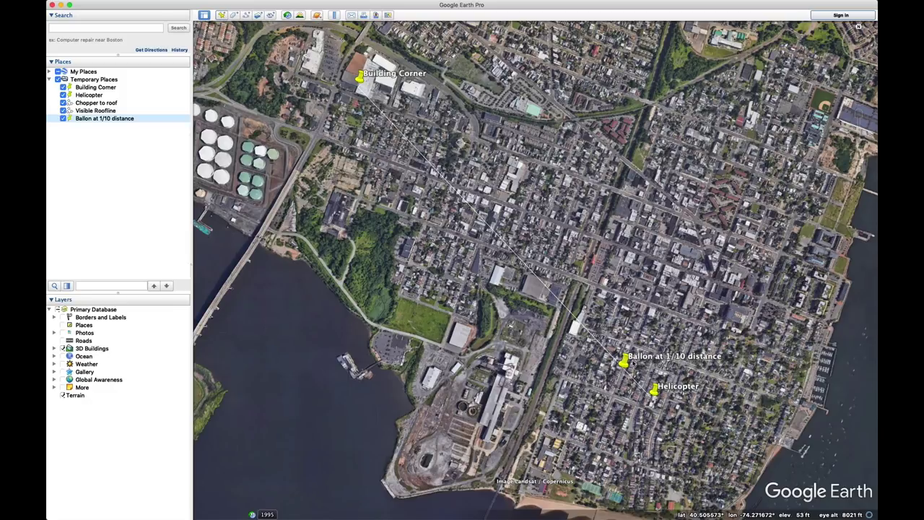
click(61, 5)
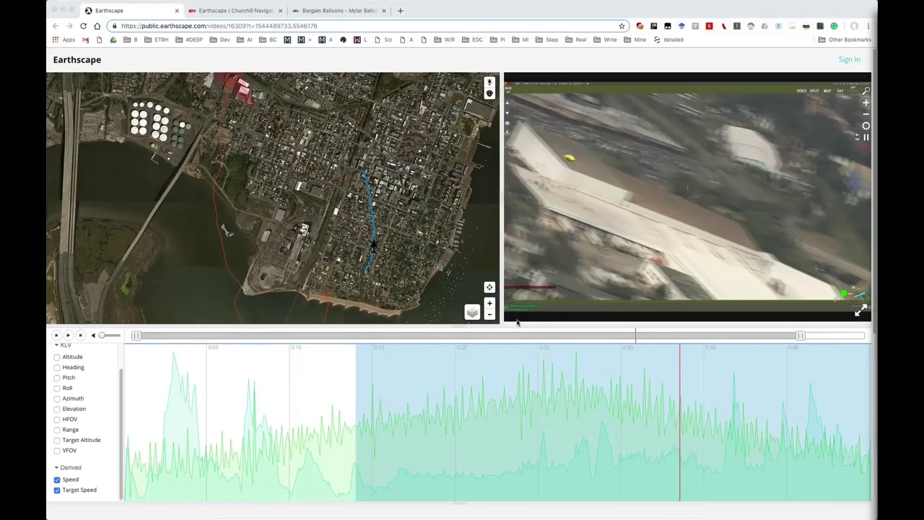
Step: Zoom the Earthscape satellite map out and back in to frame Perth Amboy and the flight track
scroll(289, 202, down, 5)
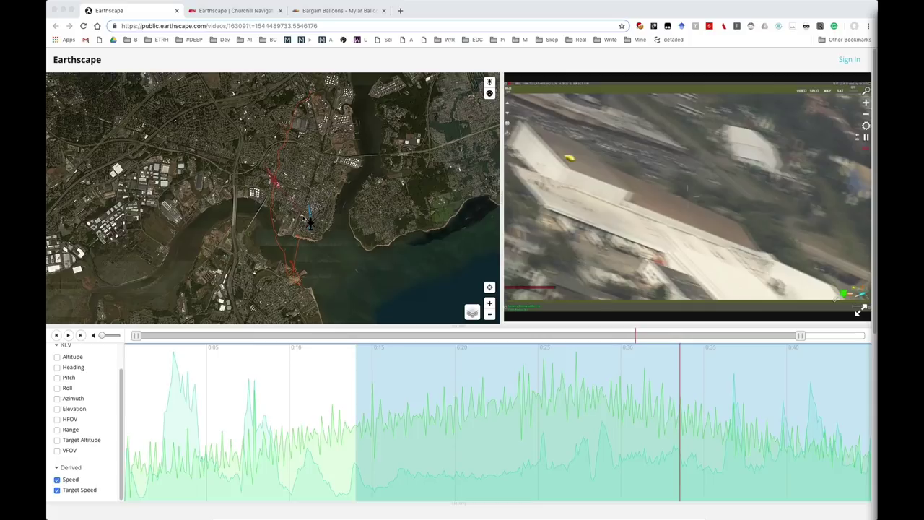
scroll(303, 219, up, 5)
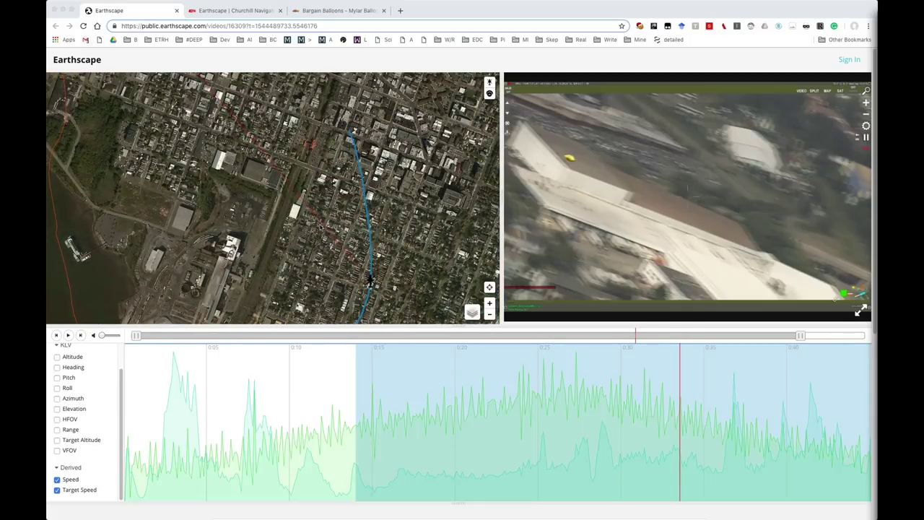
scroll(329, 238, down, 5)
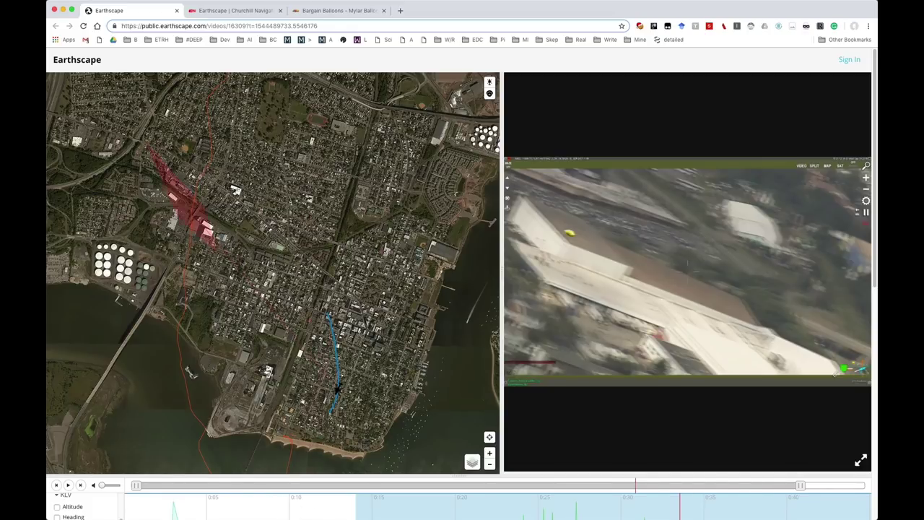
Step: Zoom the map in on the flight track where the red sightlines converge into a circle
scroll(353, 347, up, 4)
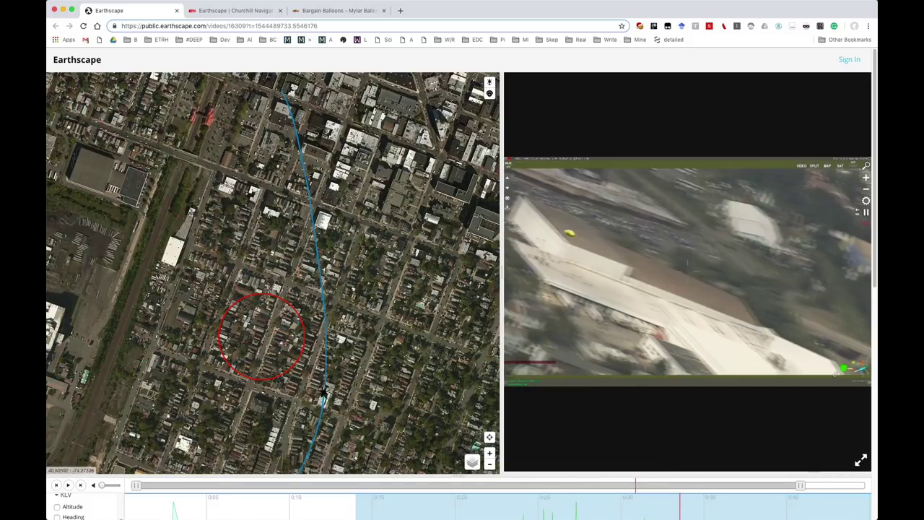
Step: Seek the footage through several moments showing the yellow balloon, then zoom the map out around the red circle
click(635, 504)
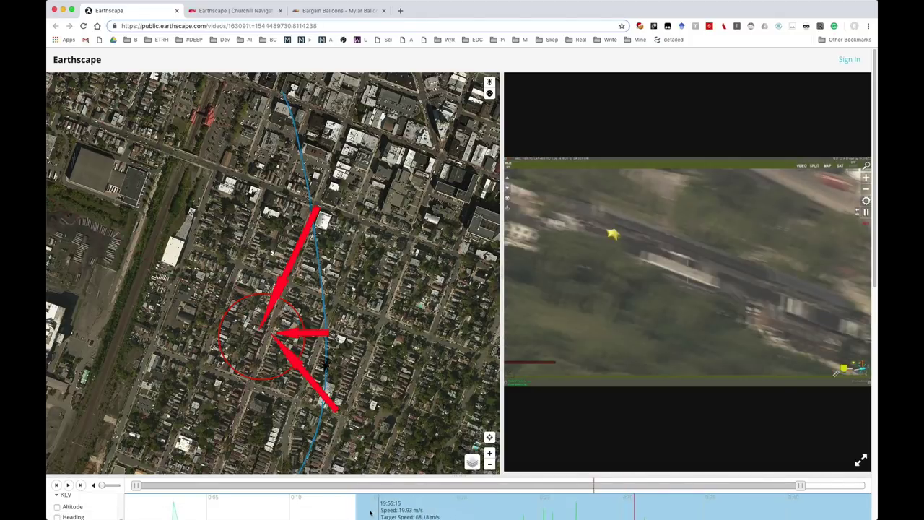
click(370, 512)
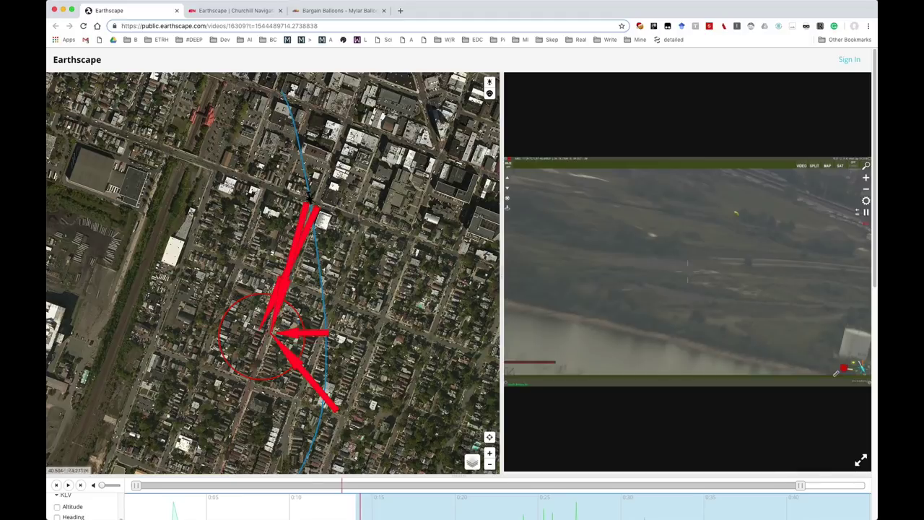
click(822, 504)
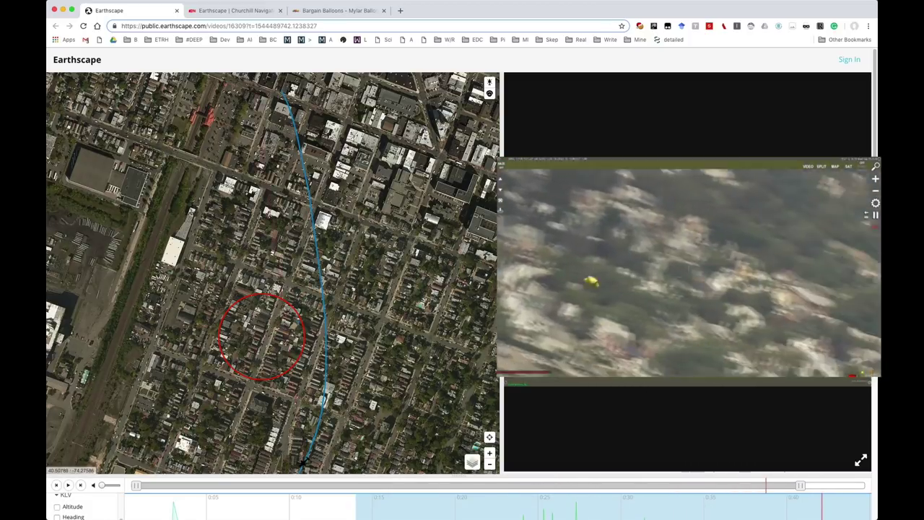
scroll(205, 316, down, 2)
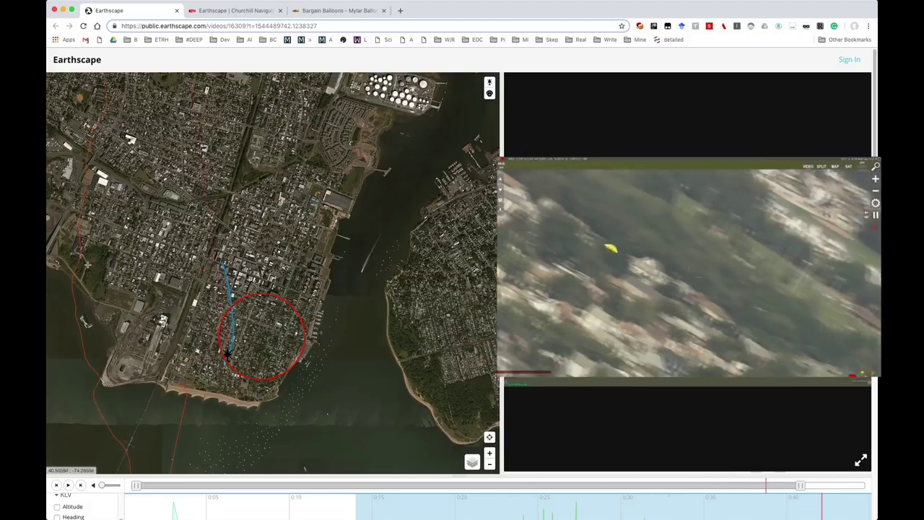